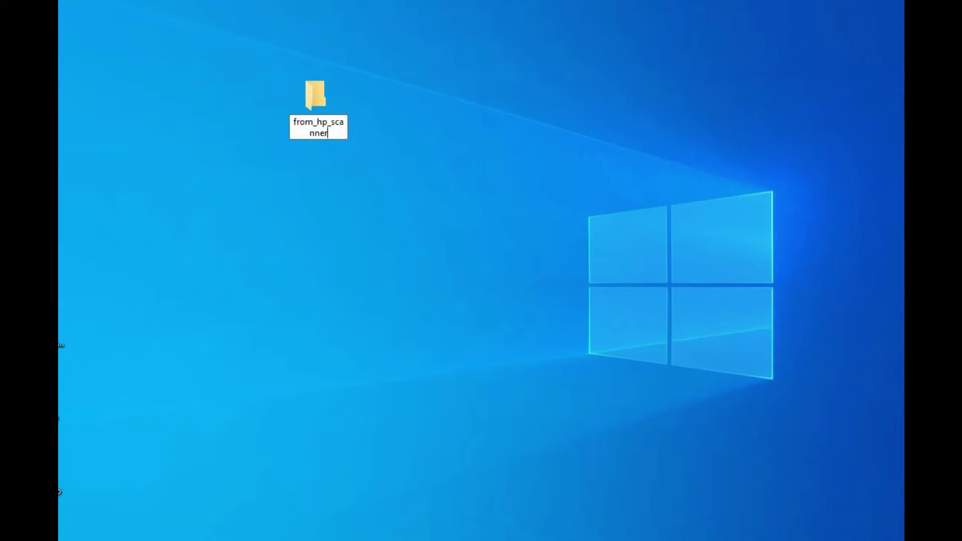
- Open the from_hp_scanner folder's sharing settings and add Everyone to the share list
right_click(321, 107)
click(434, 468)
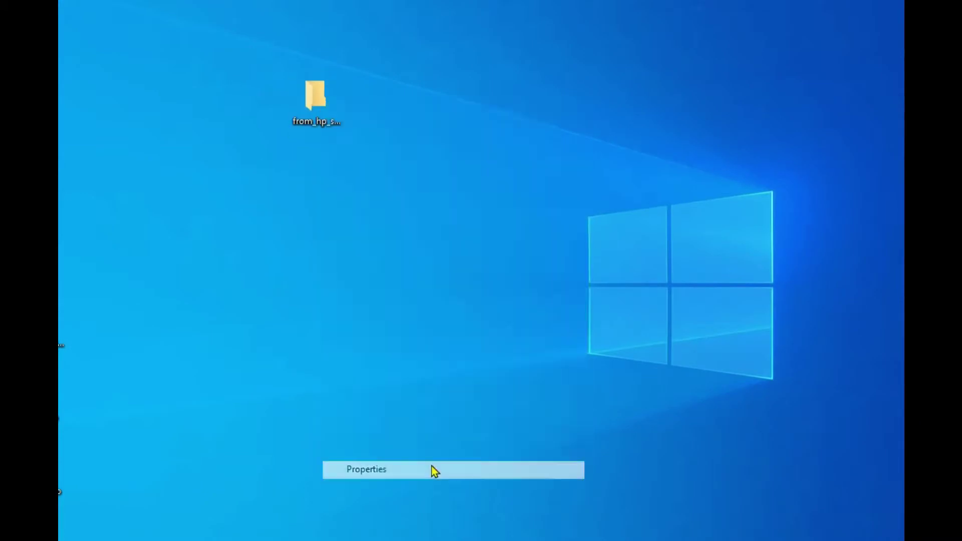
click(386, 140)
click(376, 240)
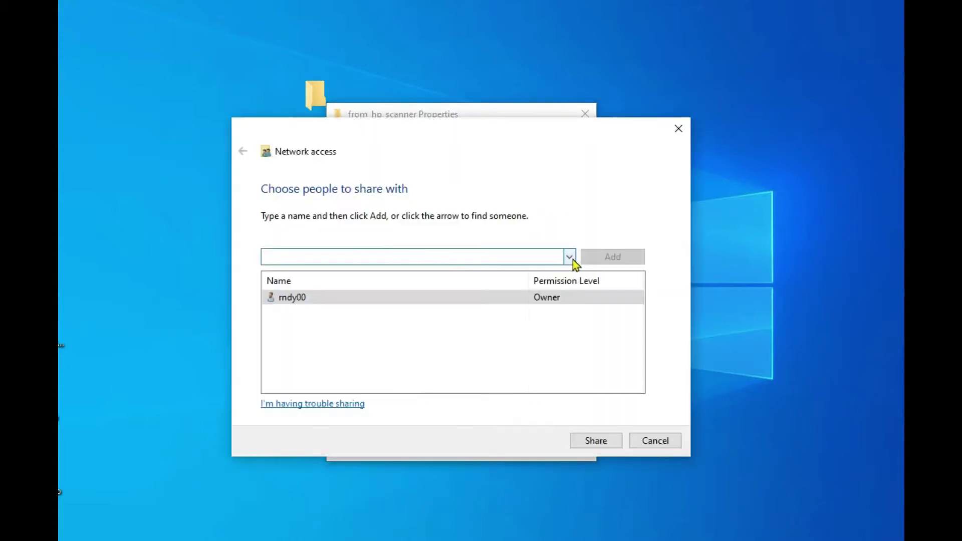
click(570, 258)
click(541, 283)
click(611, 257)
- Share the folder with Everyone at Read/Write permission
click(561, 298)
click(609, 316)
click(596, 441)
click(655, 441)
- Turn on Share this folder in Advanced Sharing and bring up its share permissions
click(401, 318)
click(348, 166)
click(386, 344)
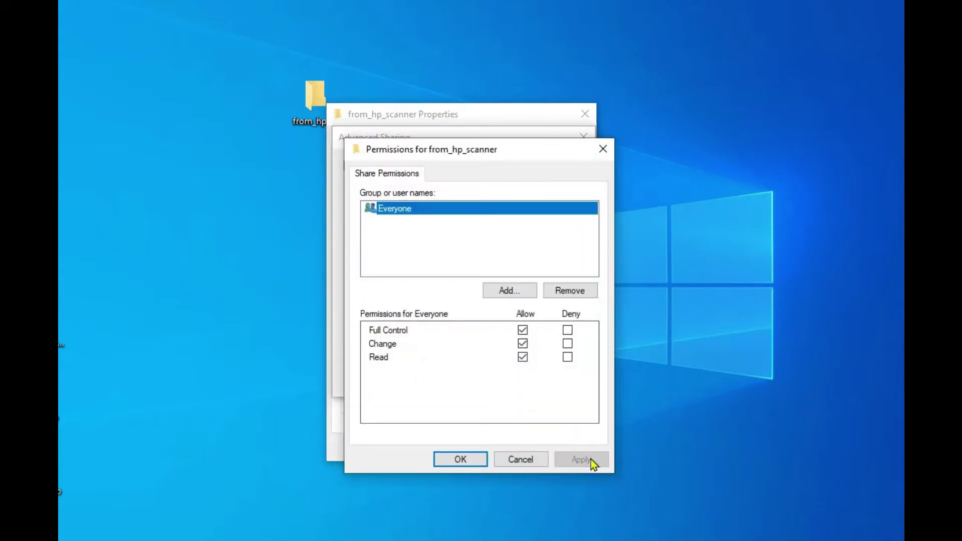
- Confirm the share permissions and load the printer page at 192.168.1.108 past the security warning
click(459, 459)
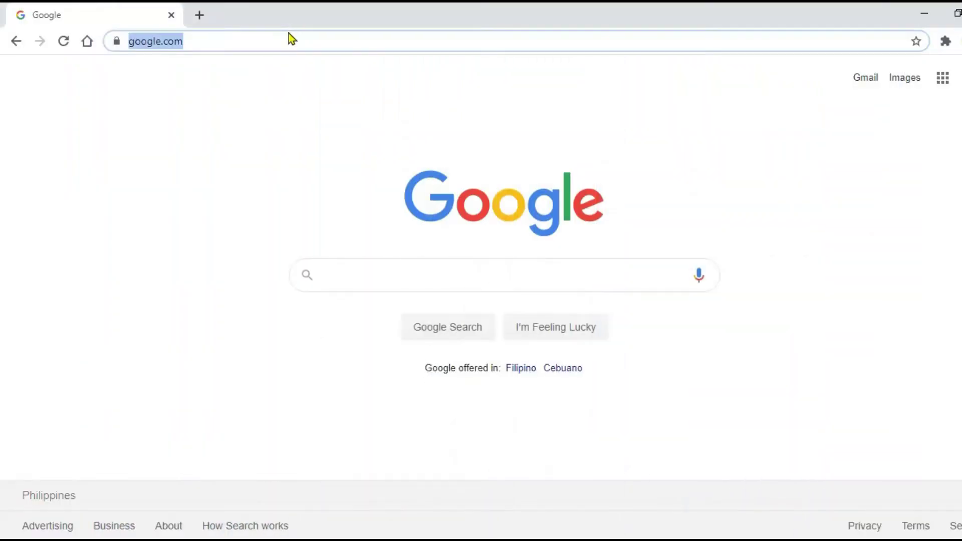
text(192.168.1.)
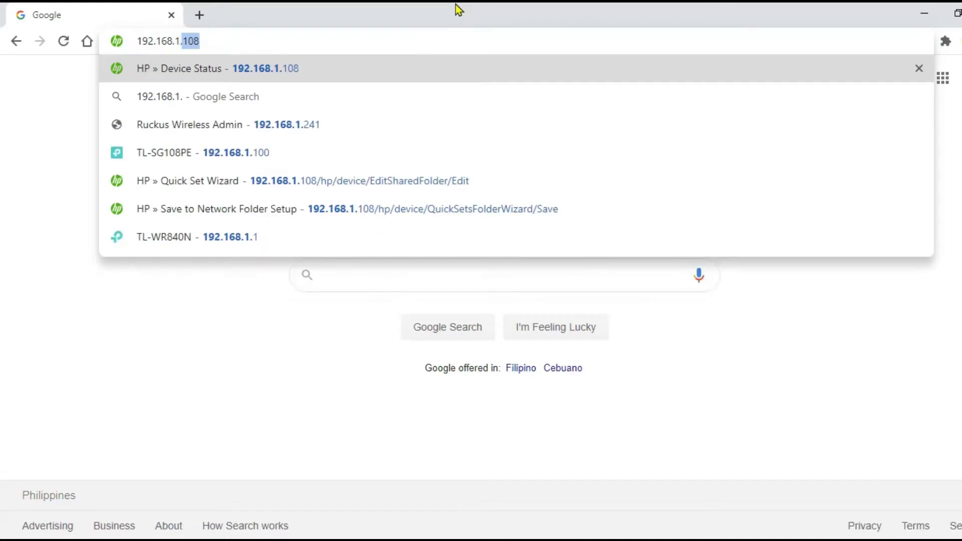
text(108)
key(Return)
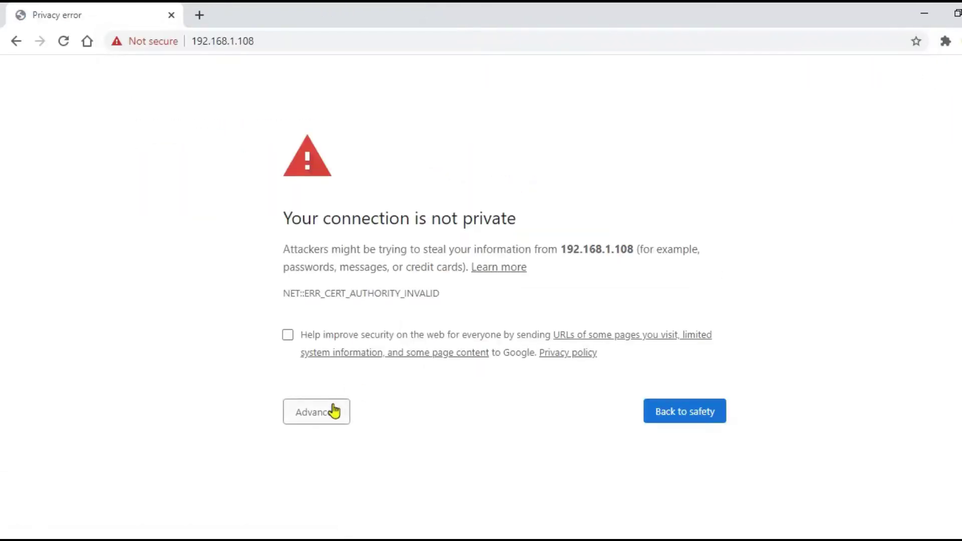
click(334, 410)
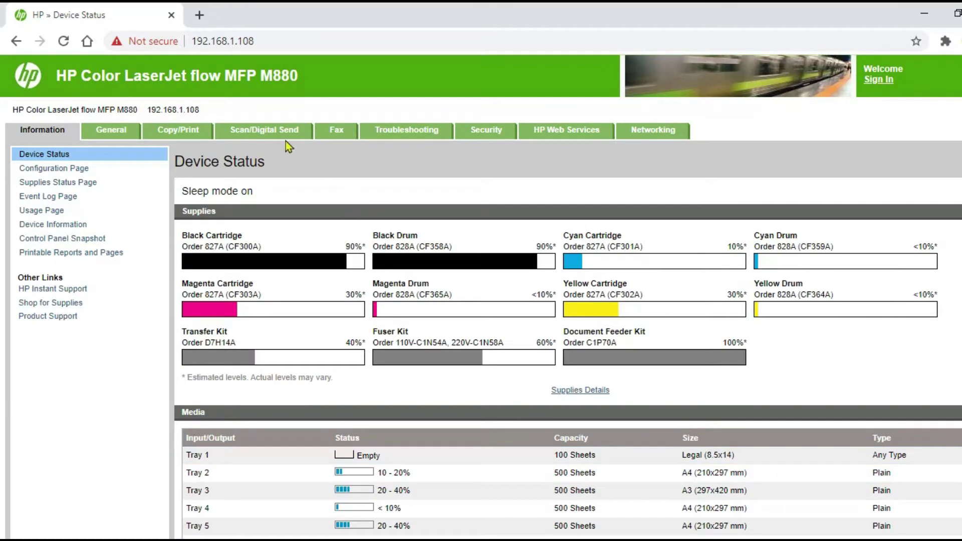
- Add a Quick Set titled 'send to my desktop' and copy the title into its description
click(279, 132)
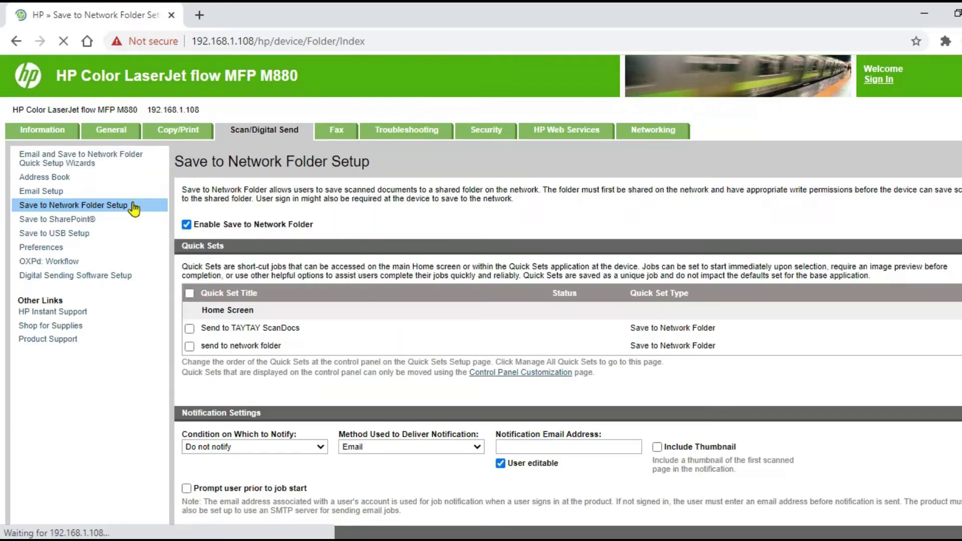
click(200, 392)
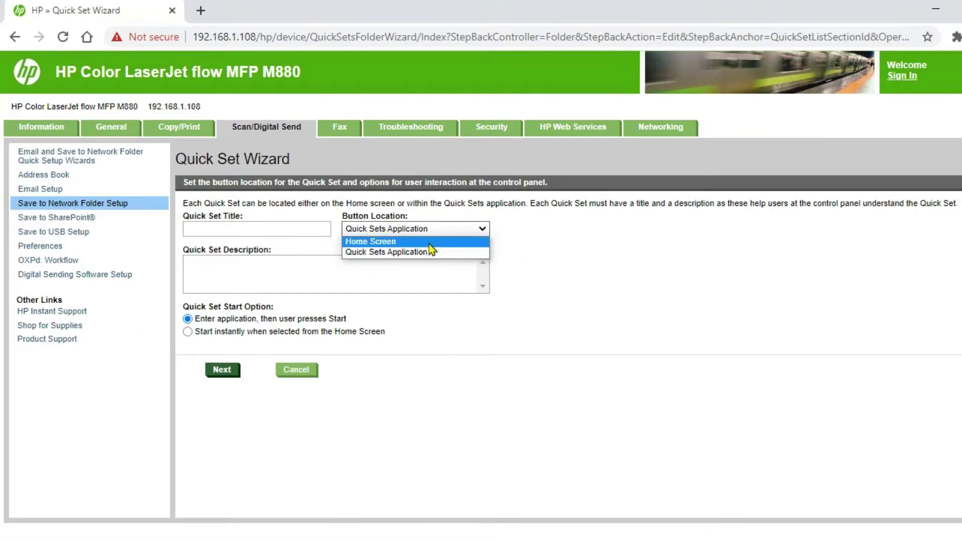
click(255, 229)
text(send to)
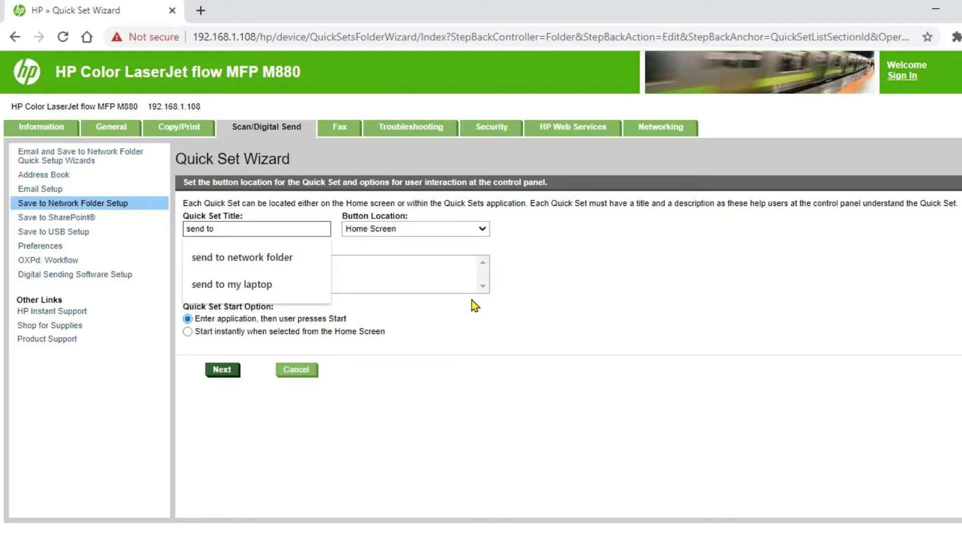
text( my )
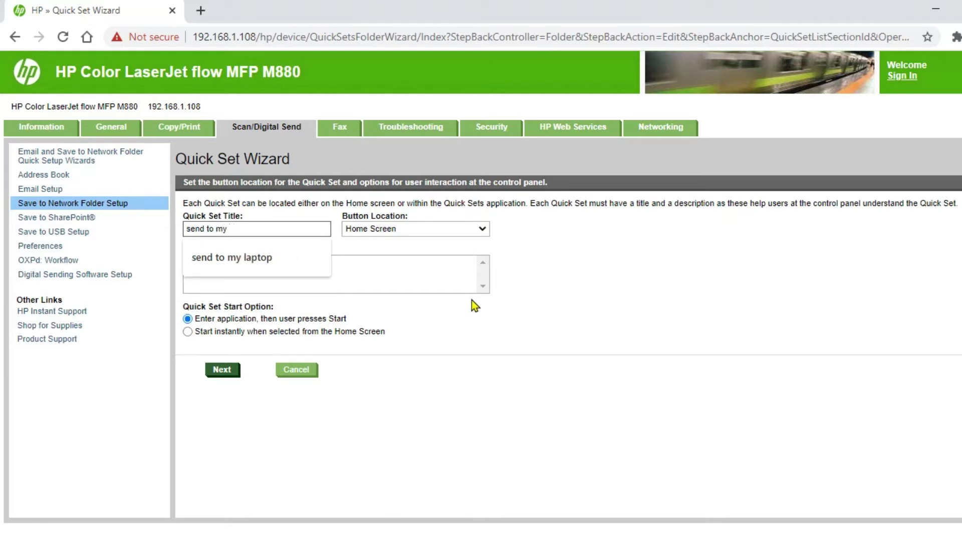
text(desktop)
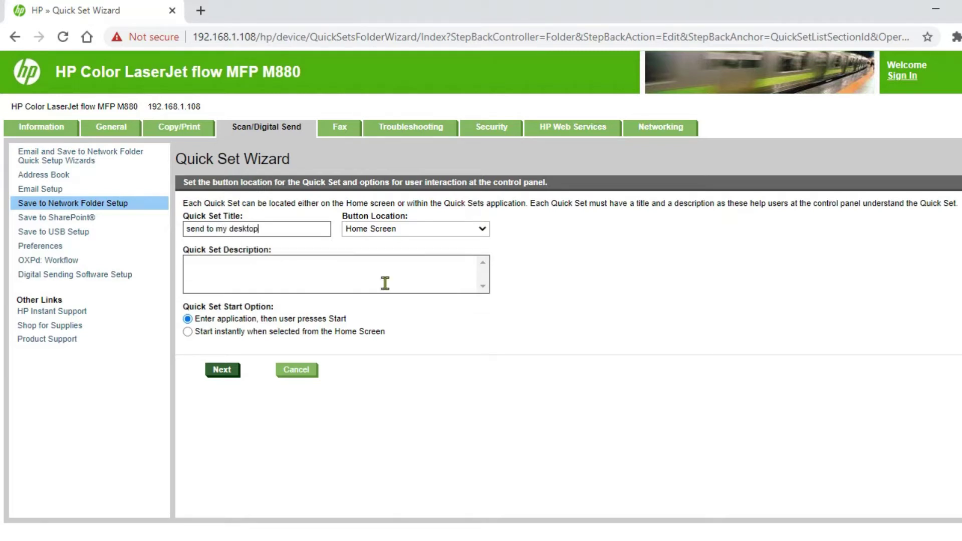
right_click(188, 231)
click(239, 287)
right_click(236, 278)
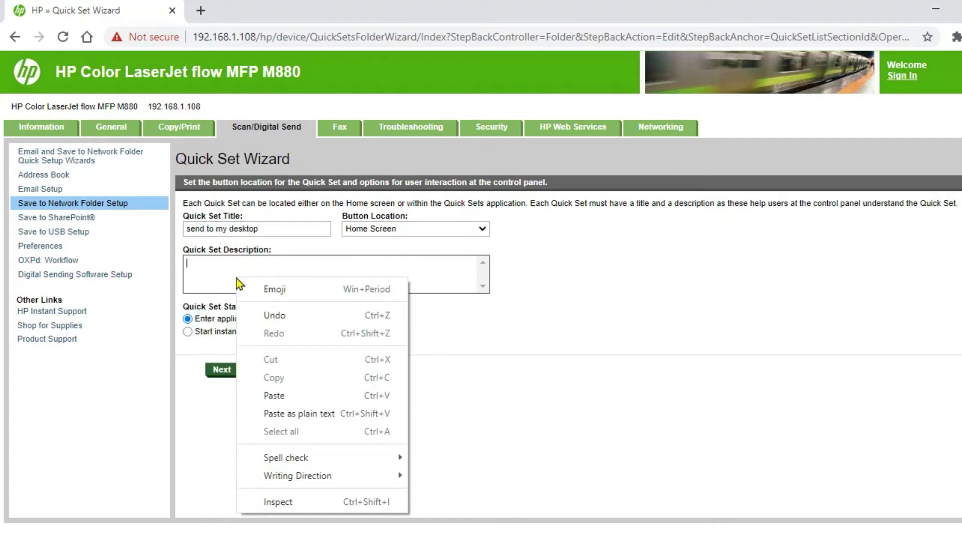
click(275, 395)
- Reach the Add Network Folder Path form and copy the shared folder's network path
click(222, 369)
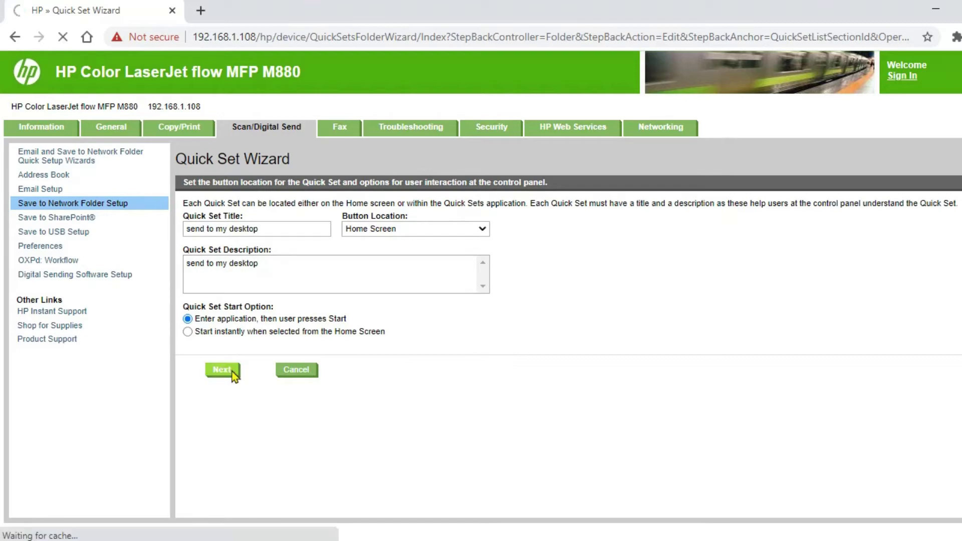
click(227, 264)
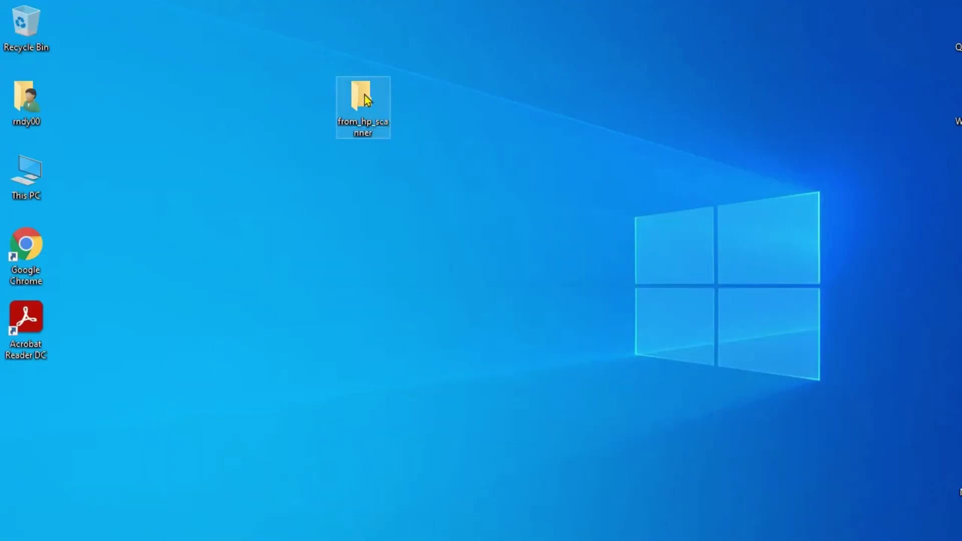
right_click(364, 95)
click(452, 439)
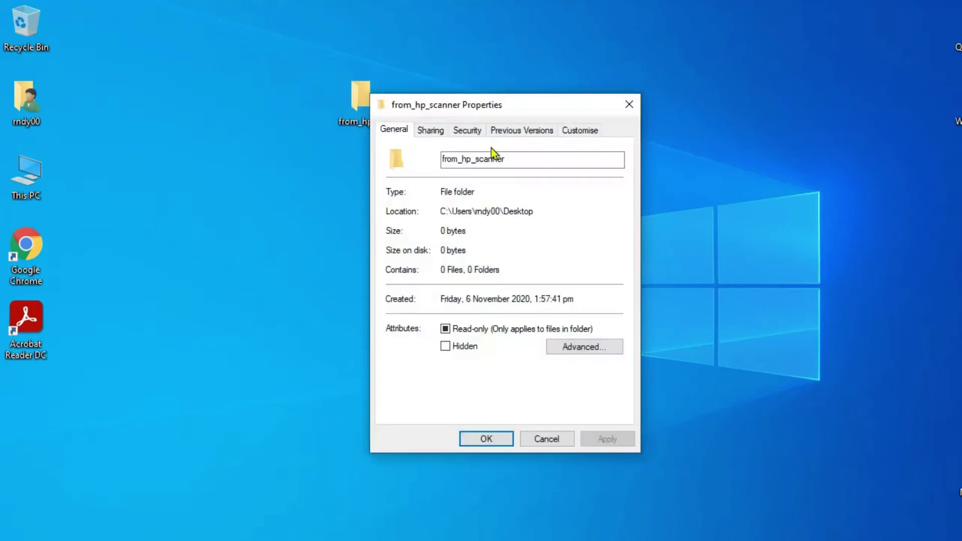
click(430, 130)
right_click(506, 213)
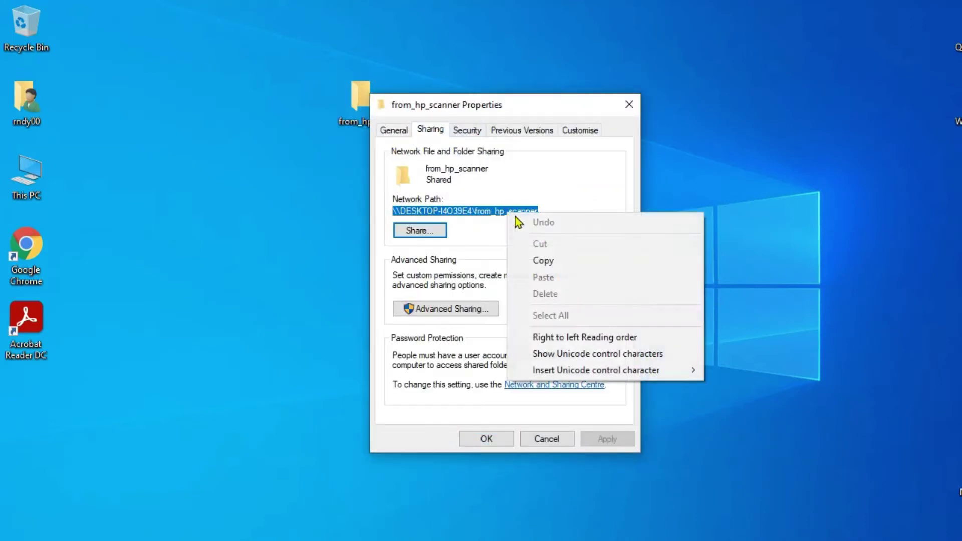
click(541, 262)
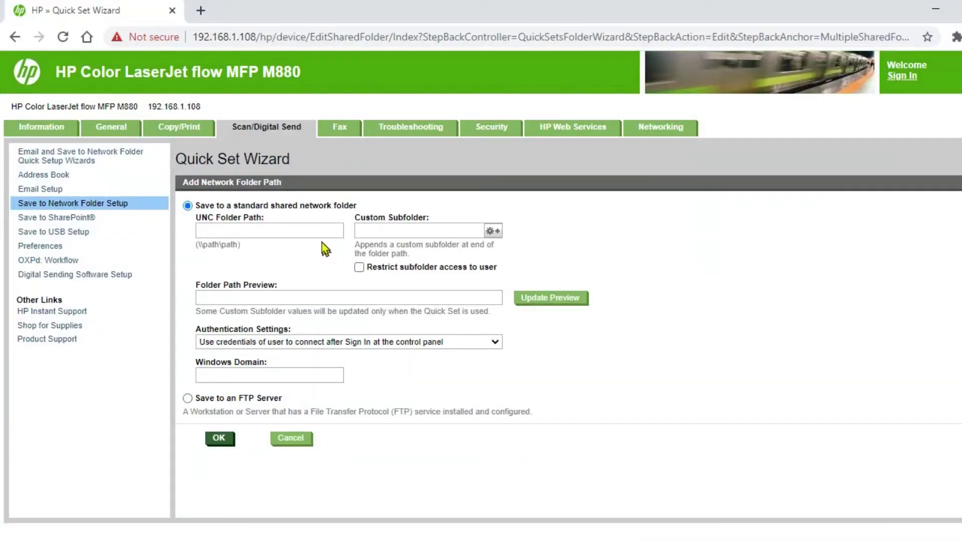
- Set UNC path \\DESKTOP-I4O39E4\from_hp_scanner\, refresh the preview, and always use these credentials
right_click(317, 229)
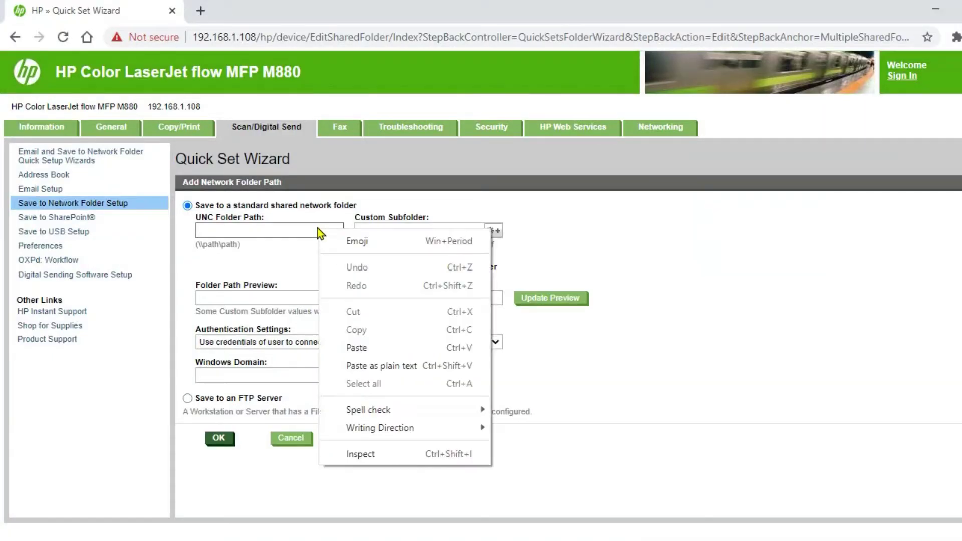
click(357, 346)
click(580, 301)
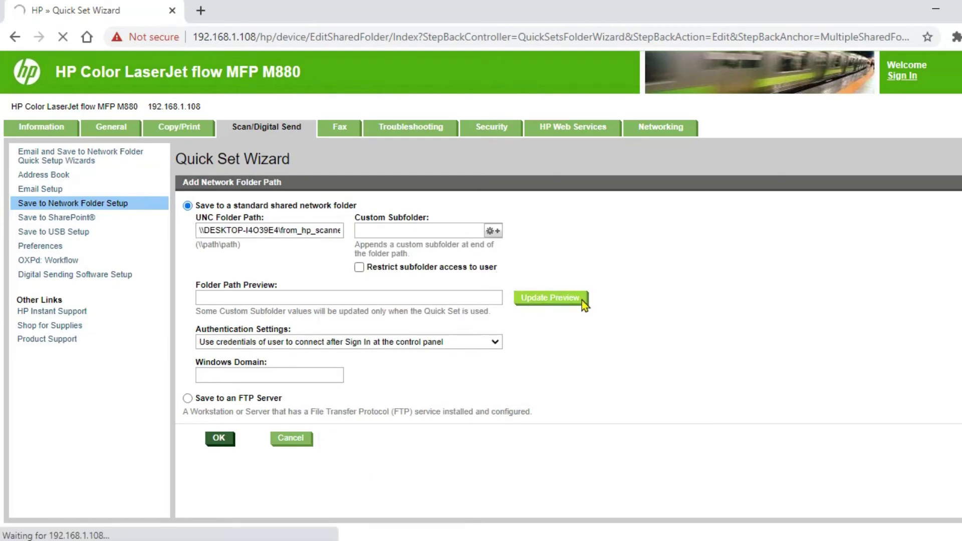
click(497, 342)
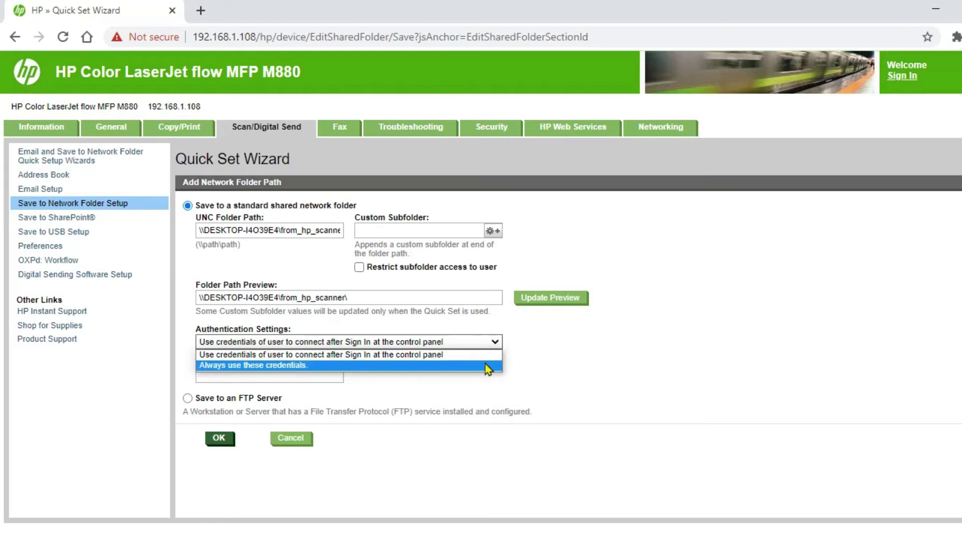
click(485, 365)
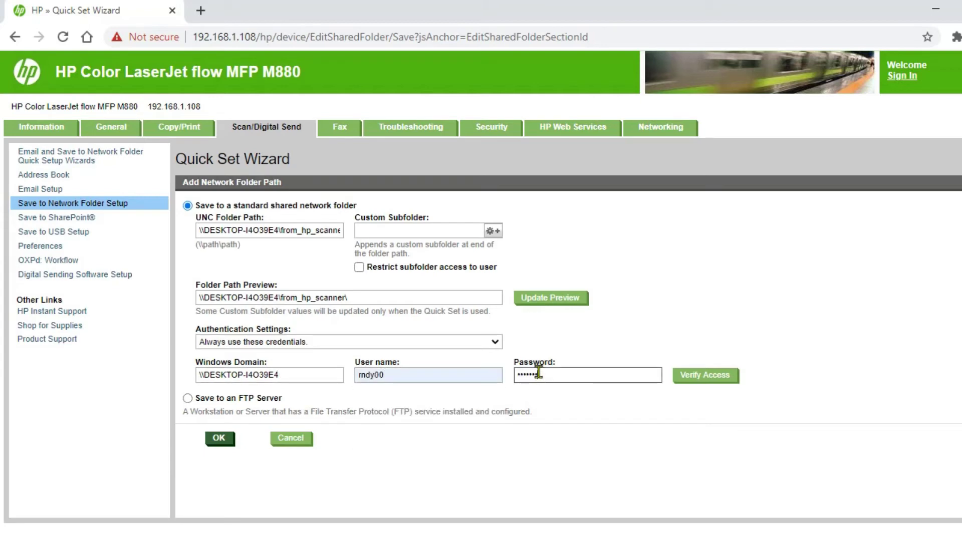
- Run Verify Access to test the stored credentials against the shared folder
click(705, 376)
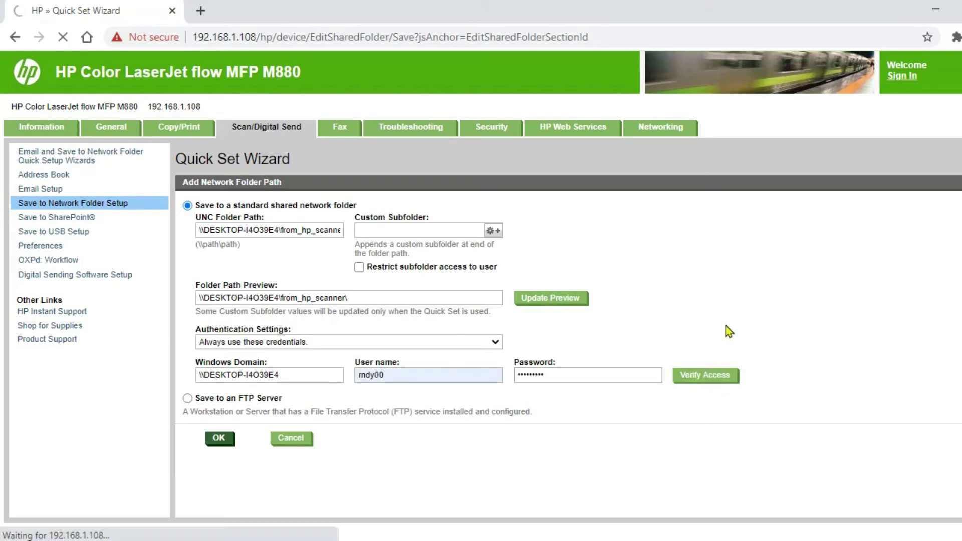